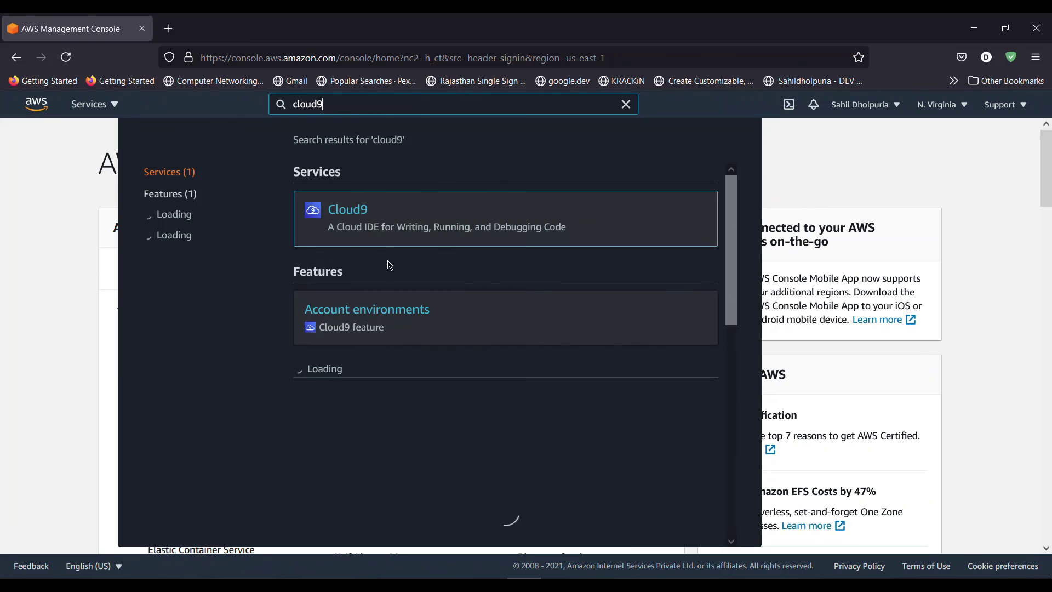
- Open the Cloud9 service and look over its introduction and How it works description
left_click(347, 213)
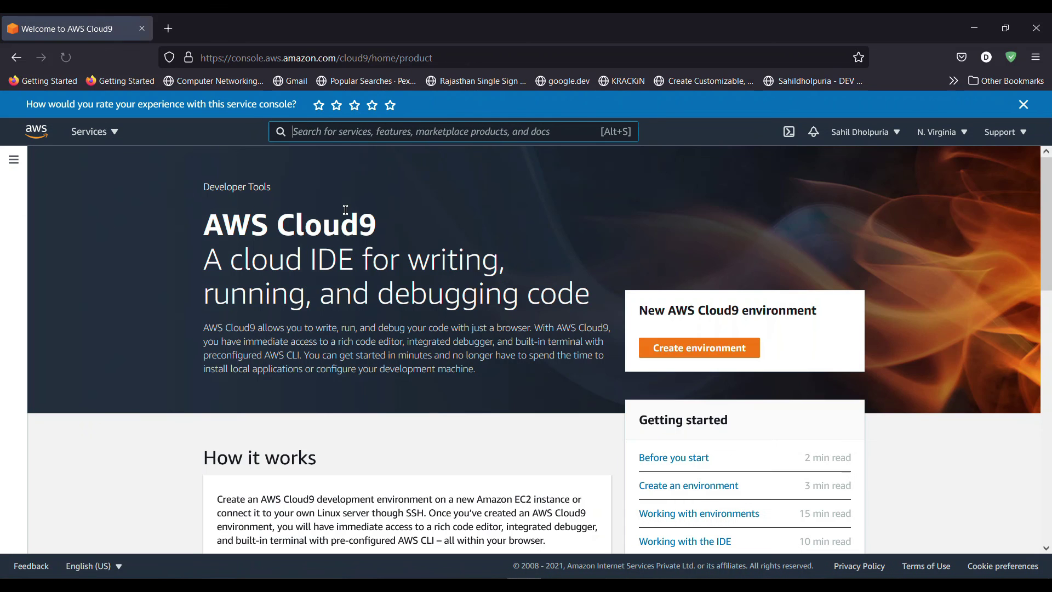
left_click_drag(194, 234, 378, 228)
left_click(394, 235)
left_click_drag(208, 267, 470, 263)
left_click(476, 263)
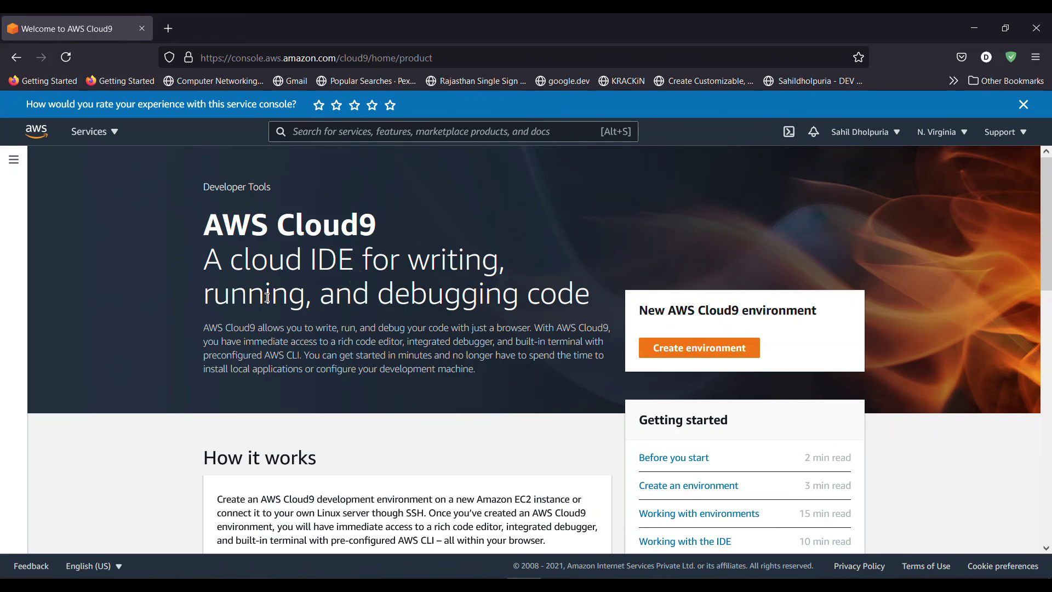
left_click_drag(214, 298, 587, 291)
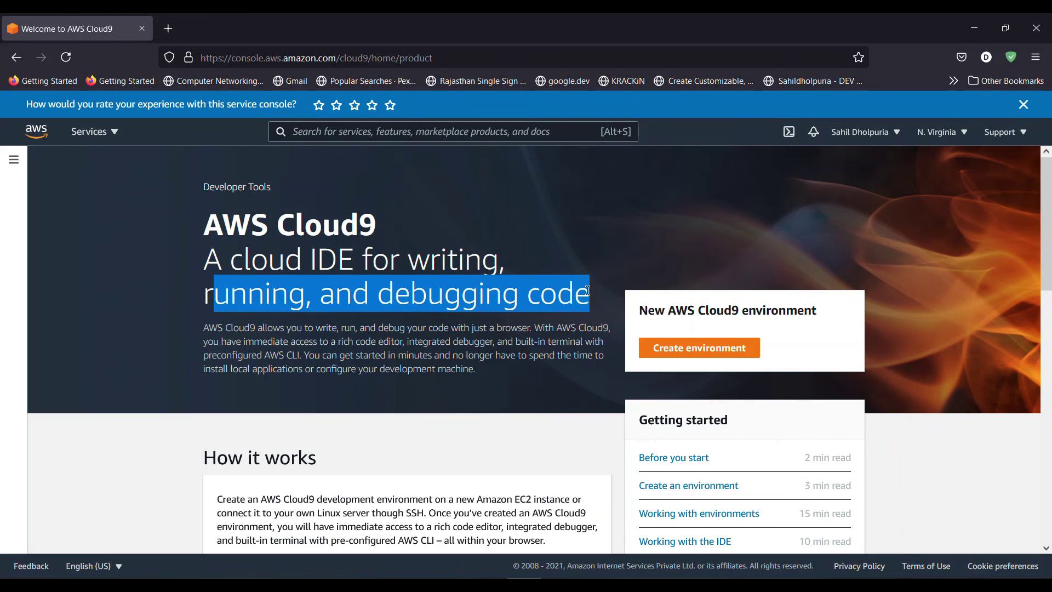
left_click(587, 291)
scroll(463, 328, "down", 5)
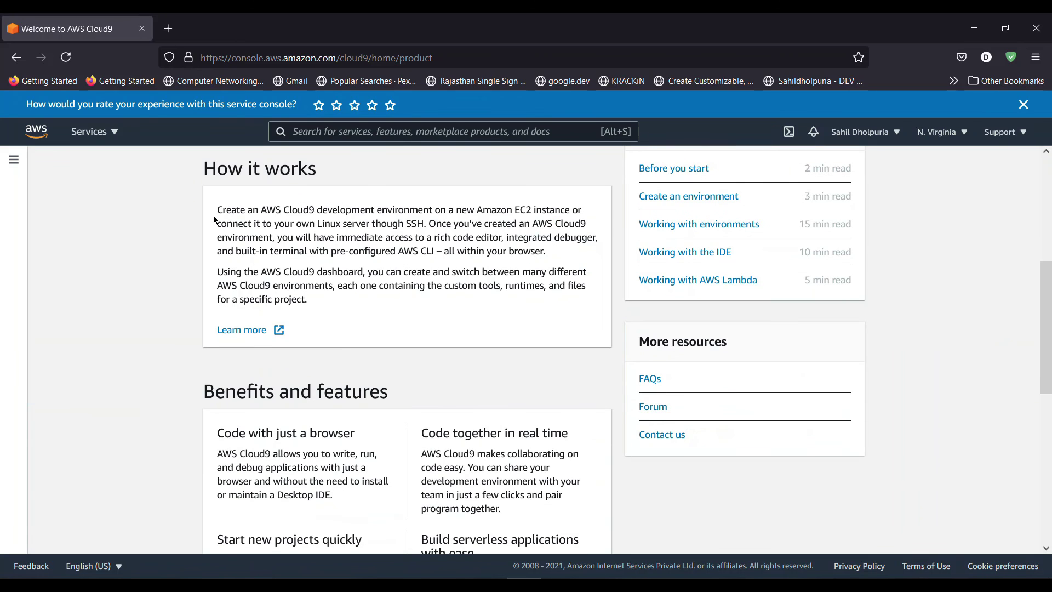
- Start a new Cloud9 environment named My_IDE_Env, leave the description empty and continue to its settings
scroll(499, 382, "up", 4)
left_click(679, 274)
left_click(215, 408)
type("My_IDE")
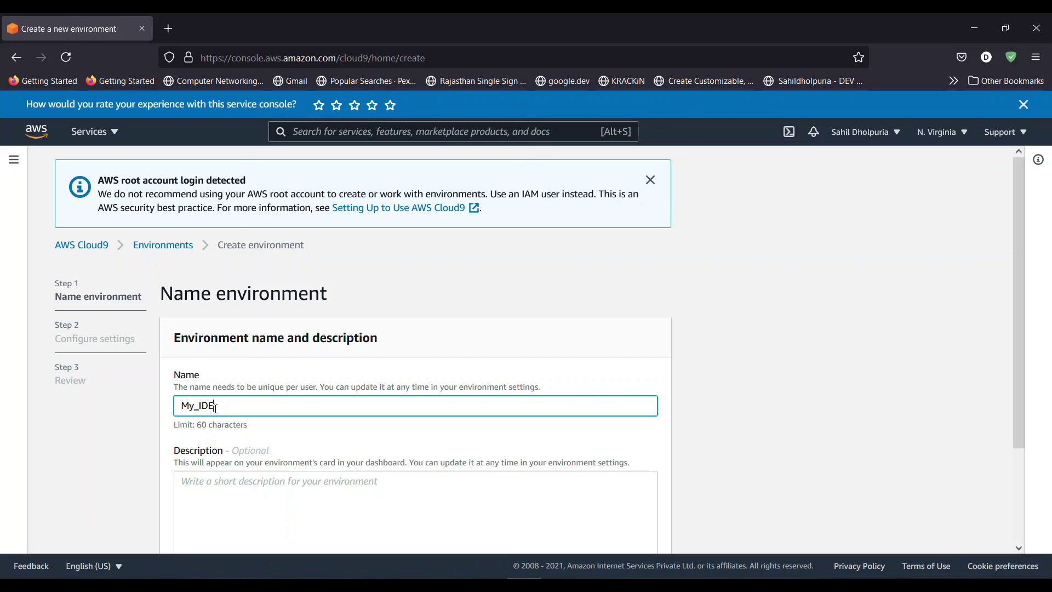
type("_ENV")
scroll(323, 387, "down", 2)
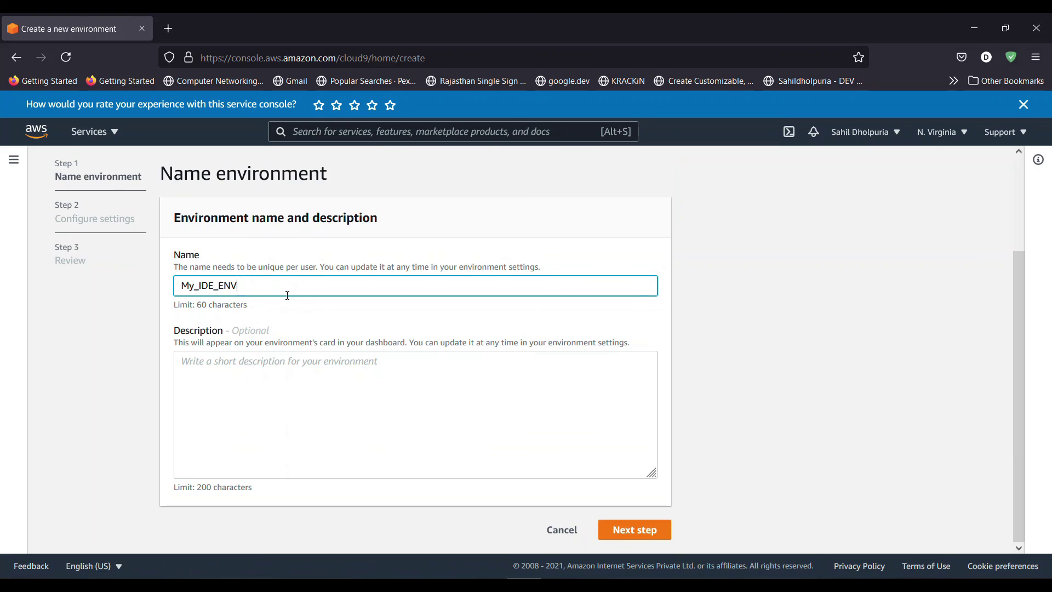
key("BackSpace")
key("BackSpace")
type("E")
left_click(269, 362)
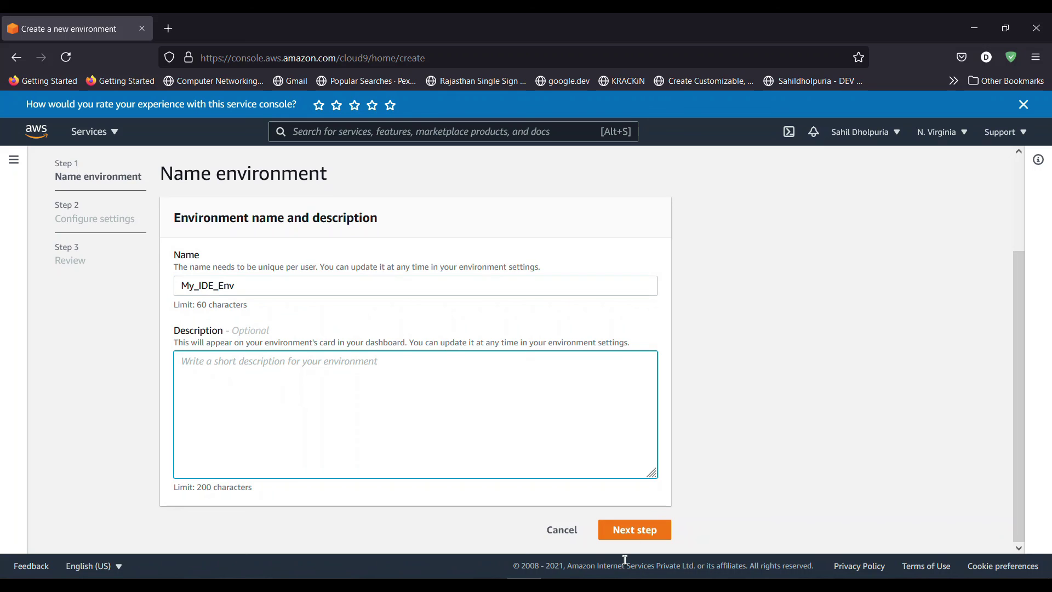
left_click(629, 533)
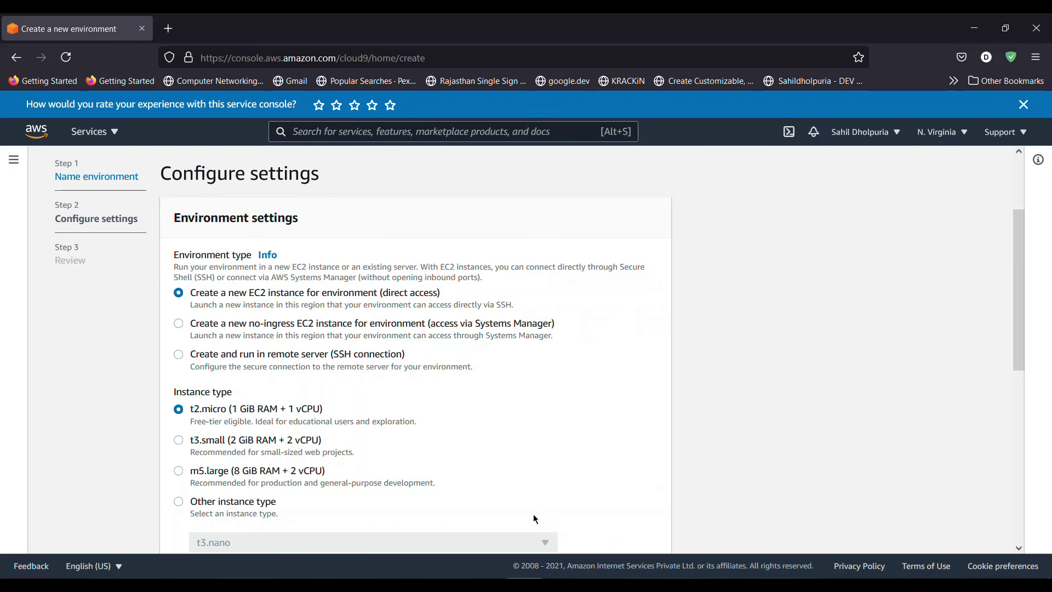
- Keep the new EC2 instance with direct access as environment type and choose t2.micro as the instance type
scroll(304, 324, "down", 2)
left_click_drag(234, 222, 470, 229)
left_click(460, 238)
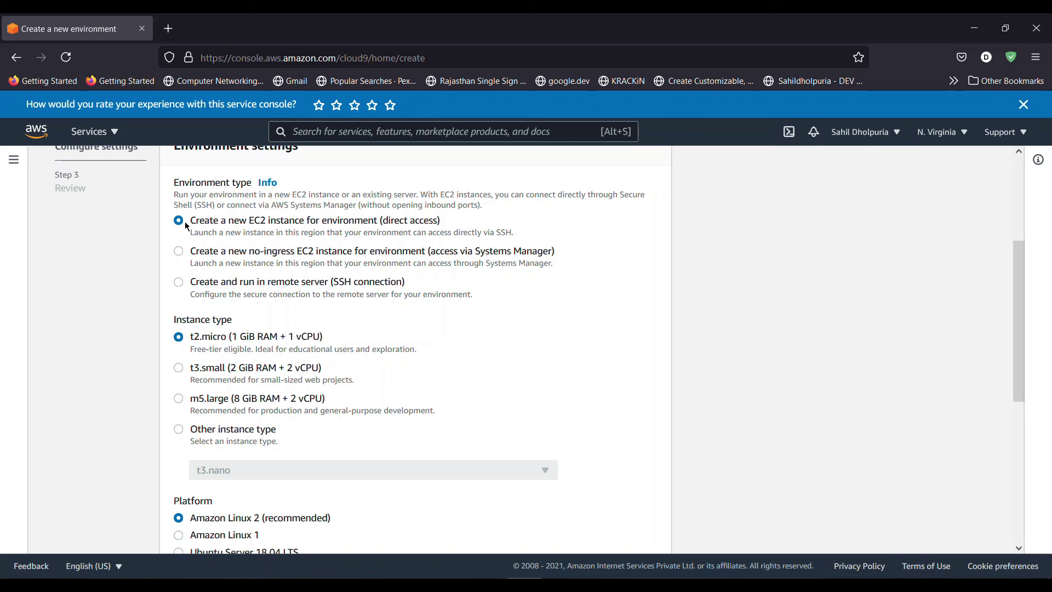
left_click_drag(191, 348, 316, 349)
left_click(192, 340)
scroll(256, 363, "down", 4)
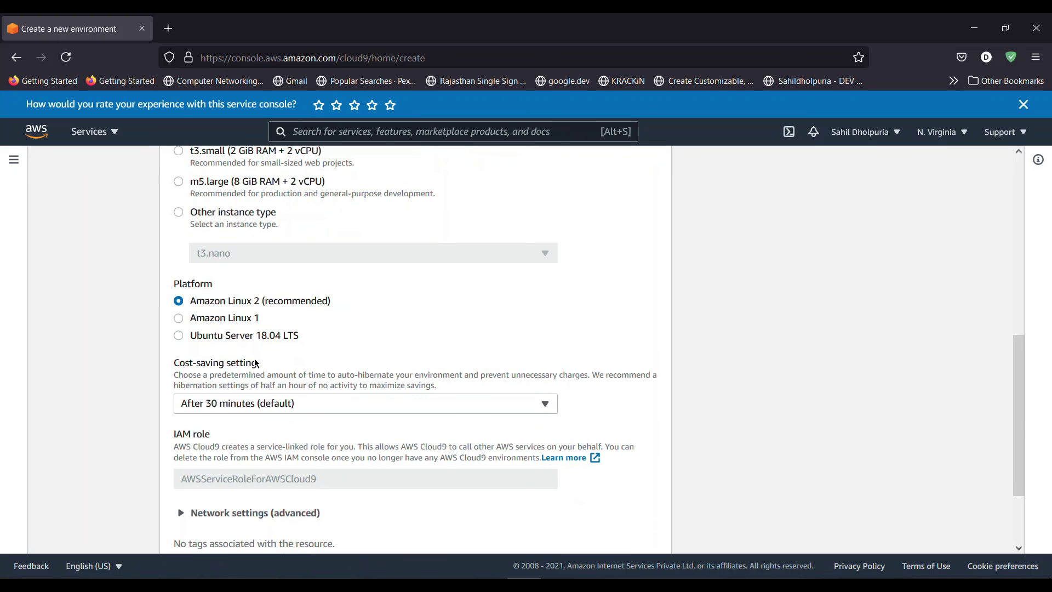
- Select Amazon Linux 2 (recommended) as the environment's platform
left_click(189, 318)
left_click(183, 336)
left_click(179, 301)
left_click(182, 336)
left_click(181, 301)
left_click_drag(266, 301, 329, 300)
left_click(364, 329)
- Examine the description of the cost-saving setting for auto-hibernating the environment
scroll(357, 351, "down", 2)
scroll(357, 350, "down", 1)
left_click_drag(179, 263, 257, 258)
left_click(309, 255)
left_click_drag(174, 269, 436, 277)
left_click(435, 276)
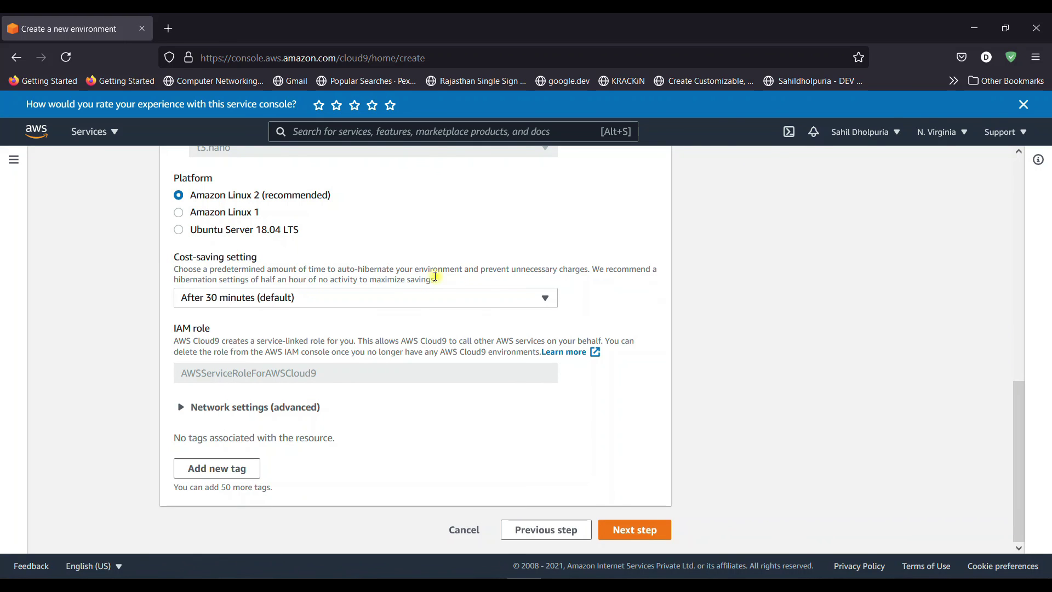
double_click(370, 272)
left_click(402, 262)
- Proceed to the review of the environment's configuration and create the environment
left_click(618, 526)
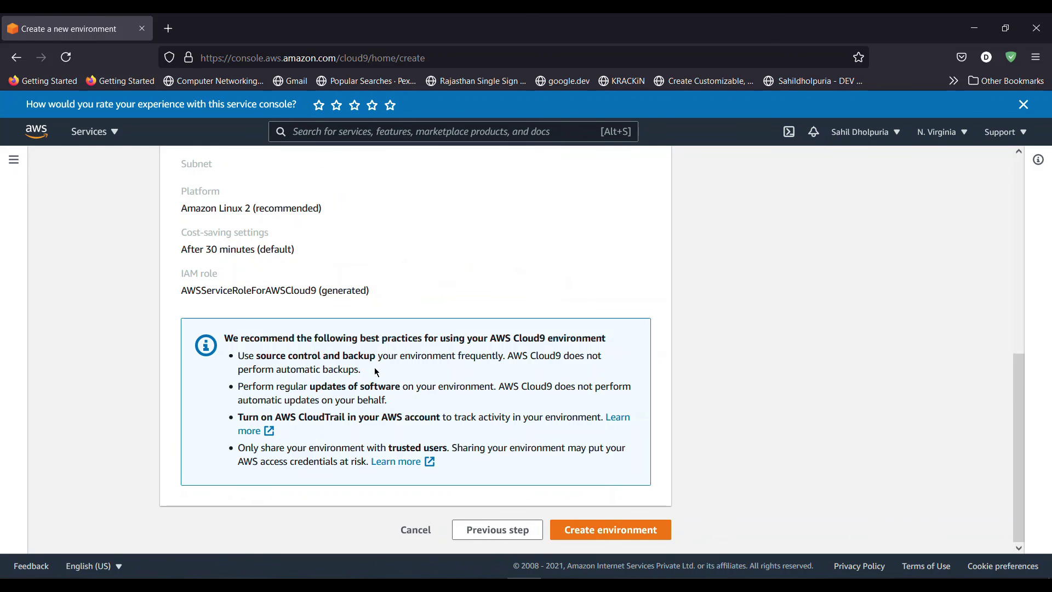
scroll(376, 371, "up", 7)
scroll(404, 379, "down", 10)
left_click(609, 533)
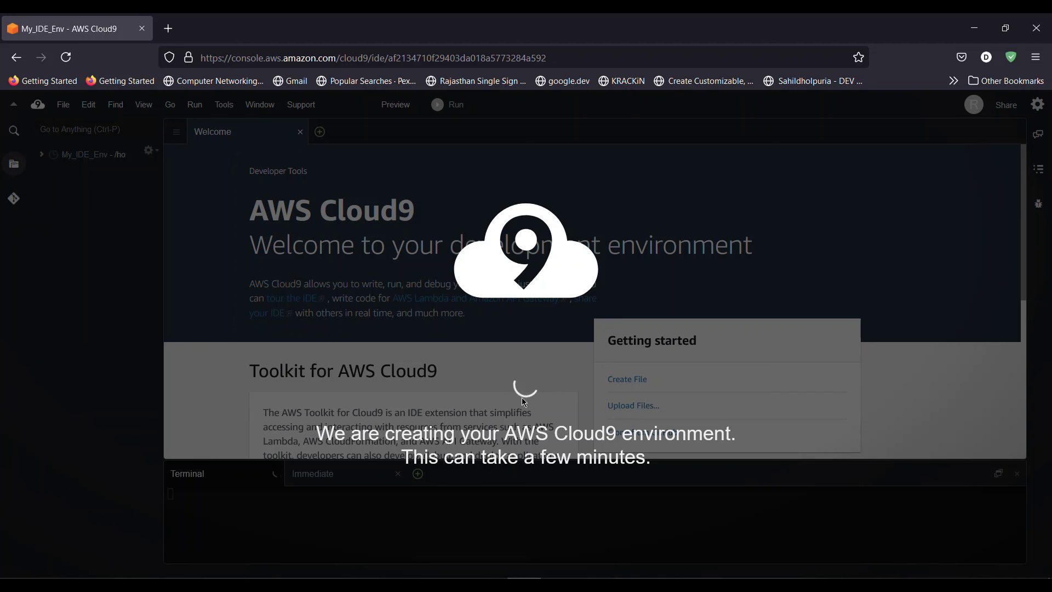
- Reload the environment's page and close the Welcome page in the IDE
left_click_drag(340, 433, 698, 463)
left_click(709, 471)
left_click_drag(402, 458, 688, 442)
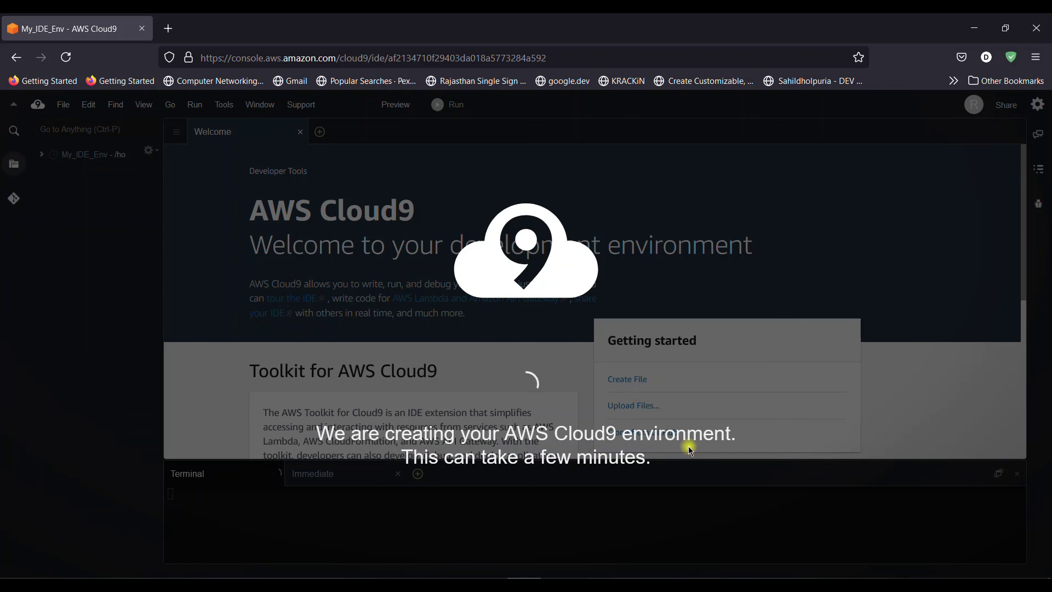
left_click(66, 57)
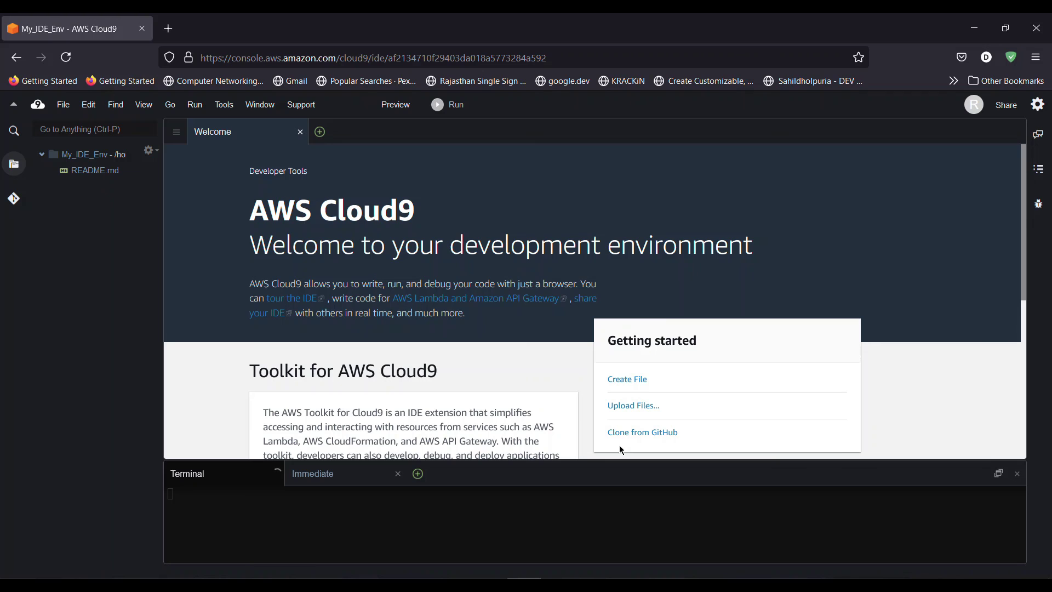
left_click_drag(297, 132, 302, 171)
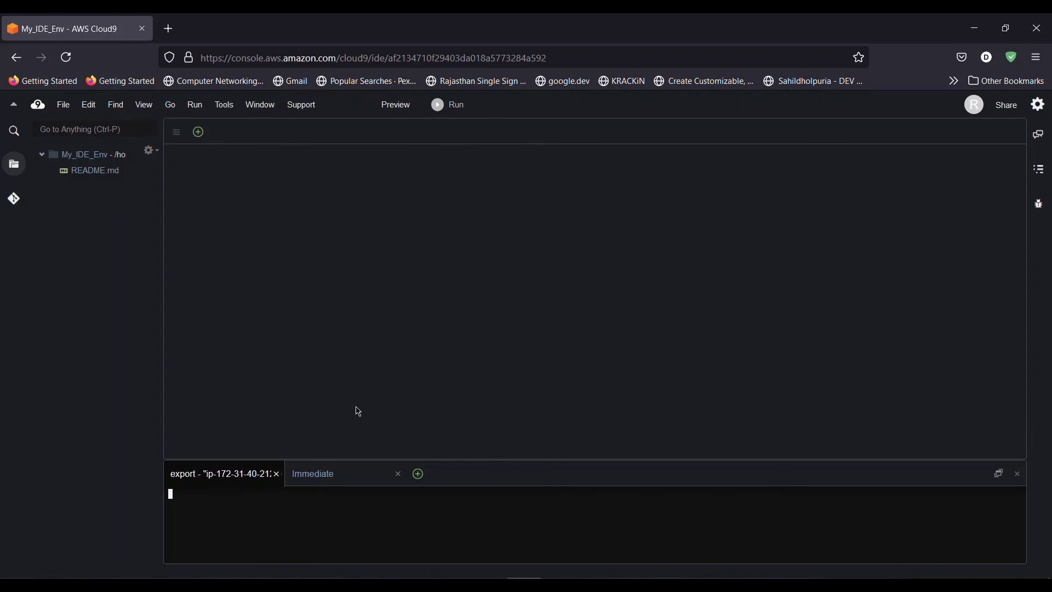
- Enlarge the terminal pane and collapse the My_IDE_Env folder in the file tree
left_click_drag(542, 459, 542, 354)
left_click(427, 470)
left_click(296, 188)
left_click(45, 155)
- Create a new file in the editor and write the line print("hello")
left_click(187, 138)
left_click(198, 132)
left_click(226, 150)
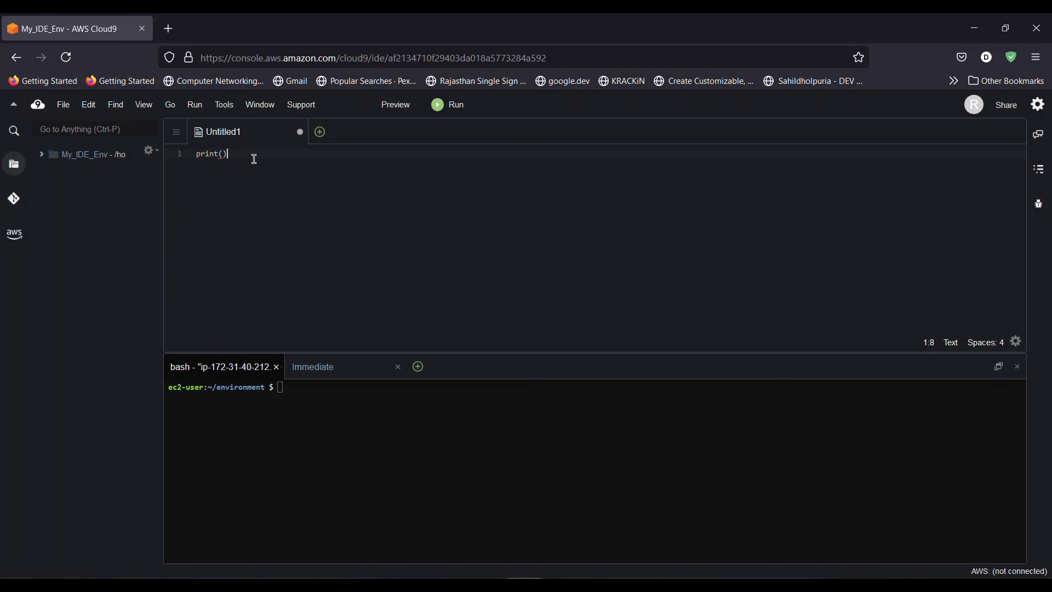
type("print(\"hello\"")
- Save the untitled file as Main.py in the root folder of My_IDE_Env
right_click(254, 131)
left_click(216, 196)
key("ctrl+s")
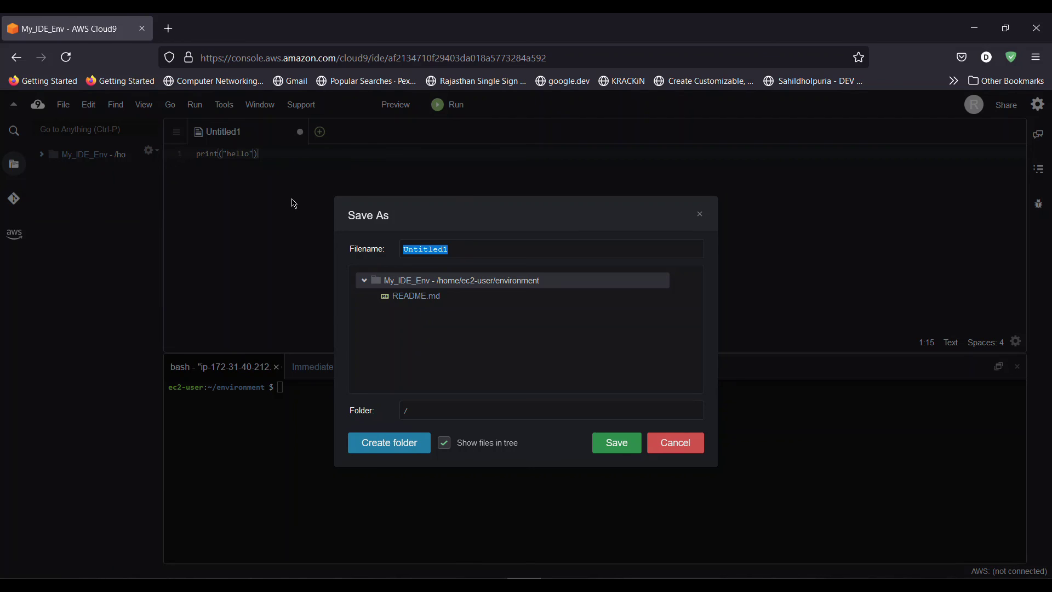
left_click(461, 251)
key("BackSpace")
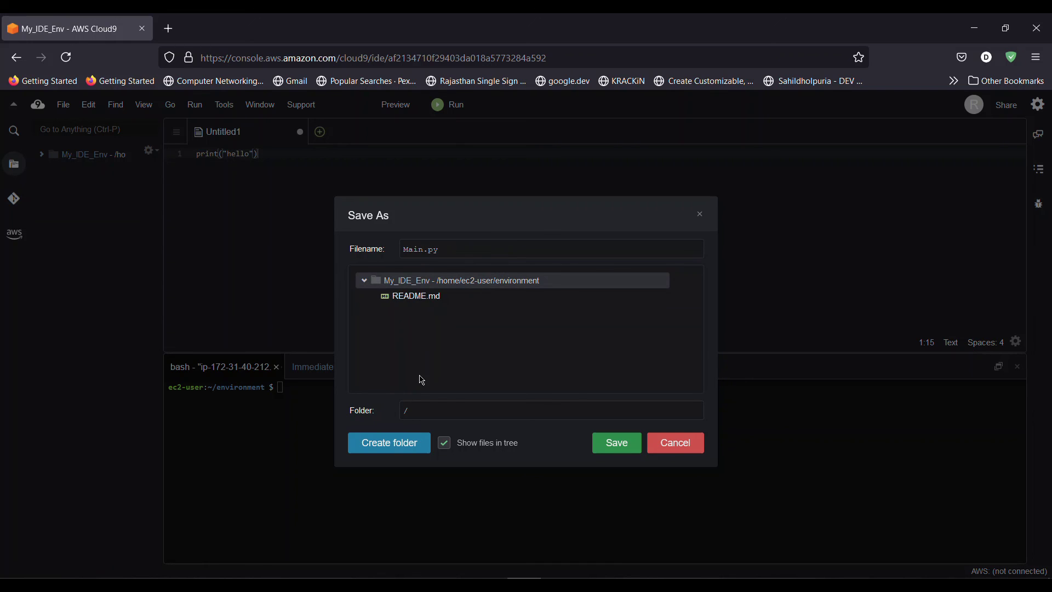
left_click(616, 443)
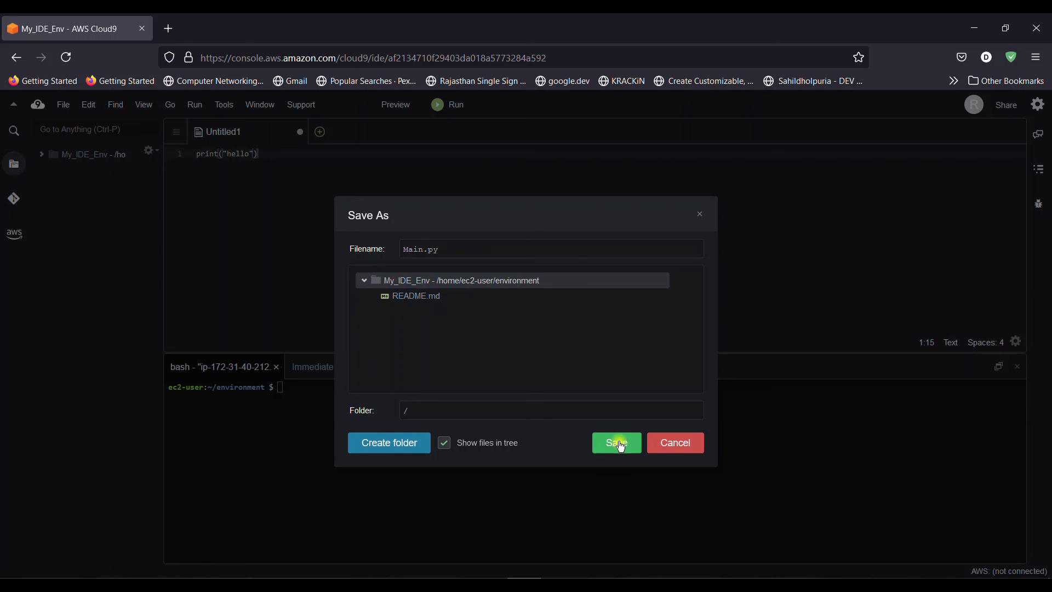
mouse_move(211, 131)
left_mouse_down()
mouse_move(243, 132)
mouse_move(226, 137)
left_mouse_up()
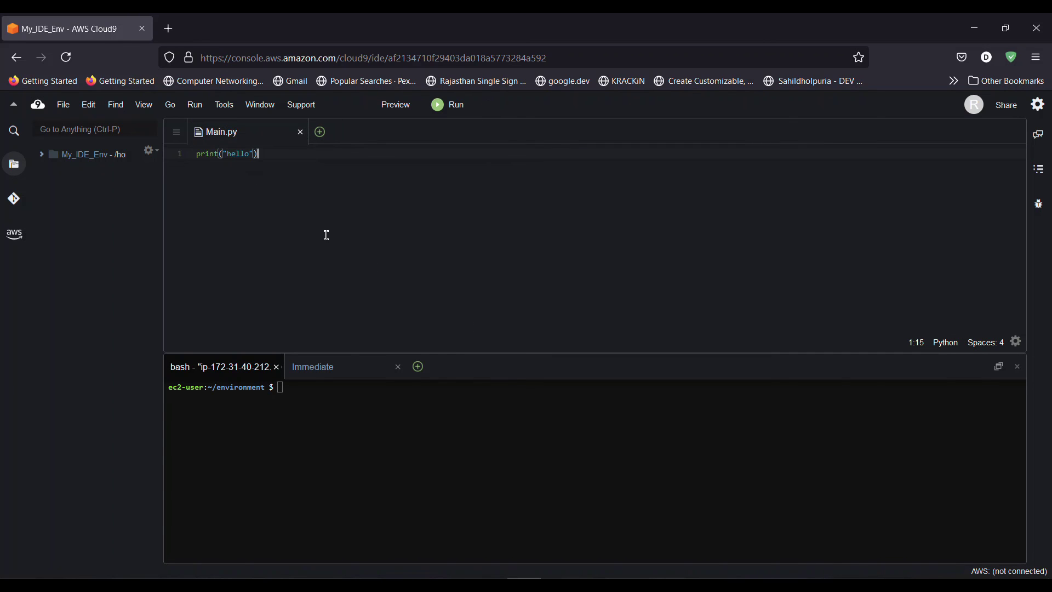
- Run Main.py and check its output
right_click(290, 176)
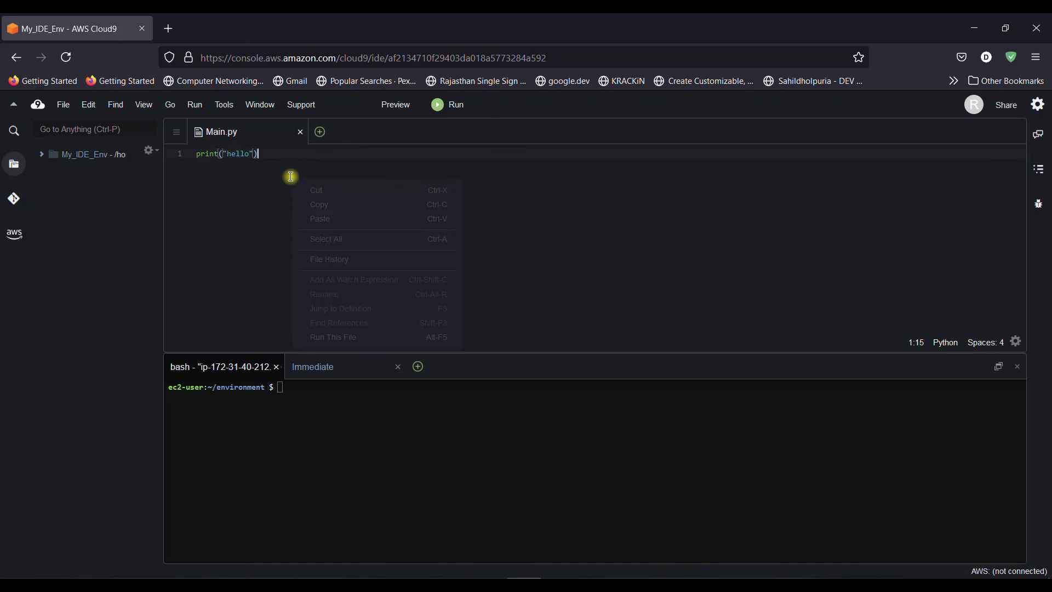
left_click(336, 337)
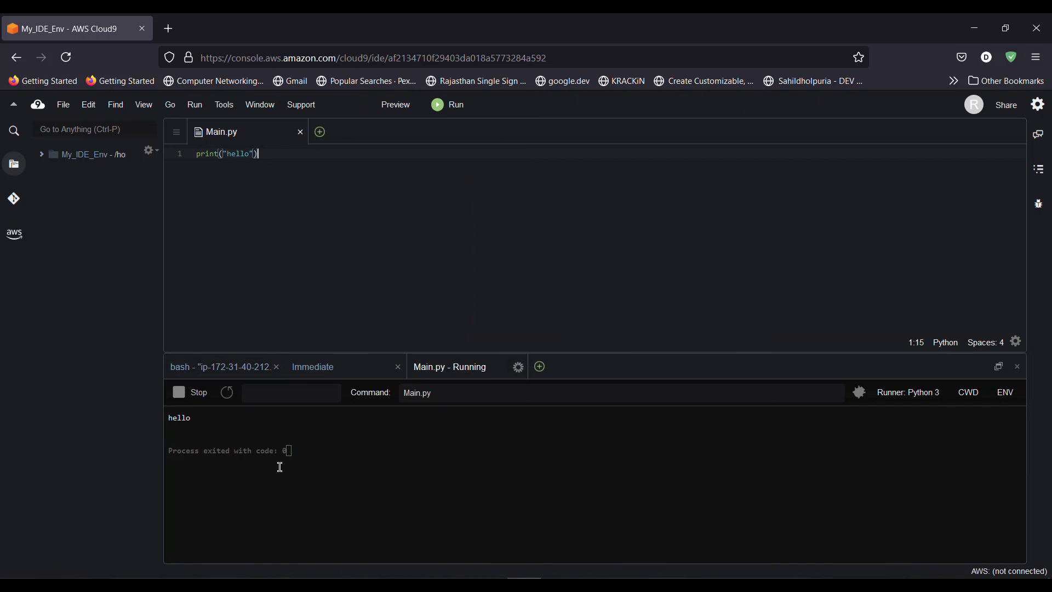
left_click_drag(199, 426, 176, 418)
left_click(276, 433)
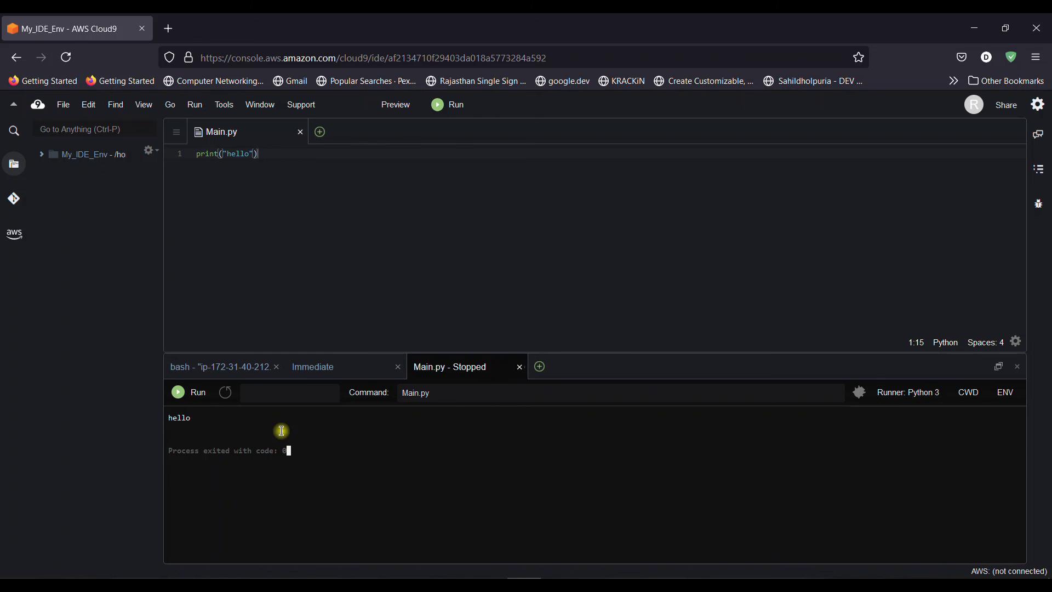
- Create another new file and save it as Main.java in the environment's root folder
left_click(321, 136)
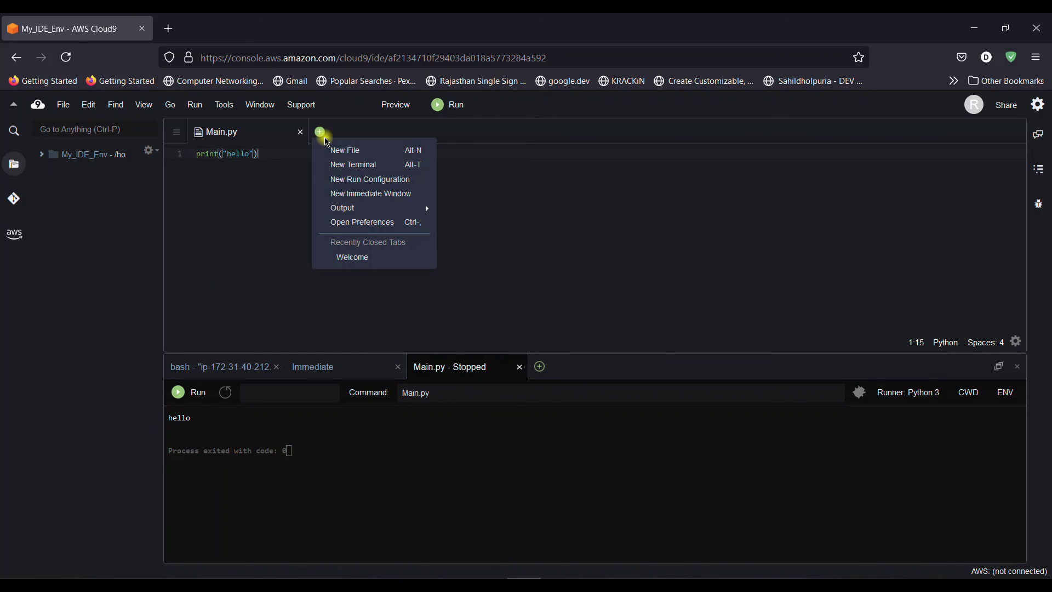
left_click(354, 152)
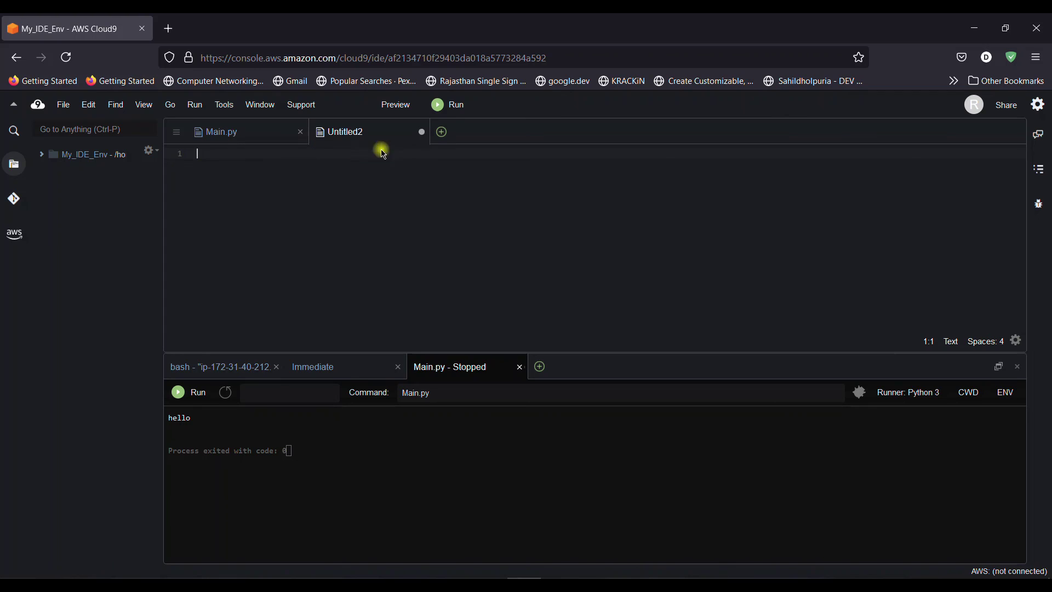
right_click(336, 175)
left_click(318, 222)
key("ctrl+s")
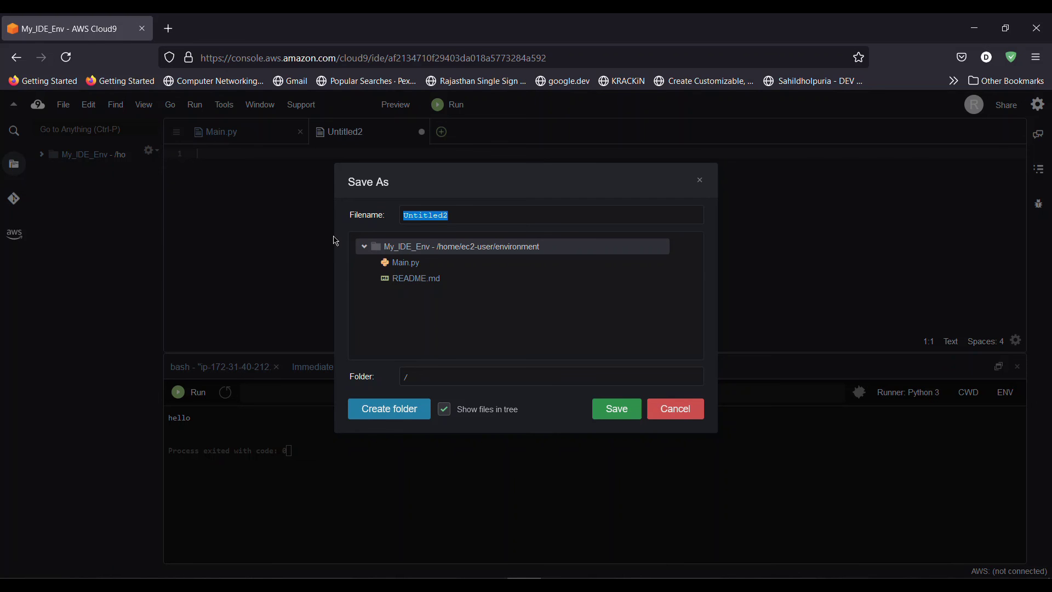
key("BackSpace")
type("Main.java")
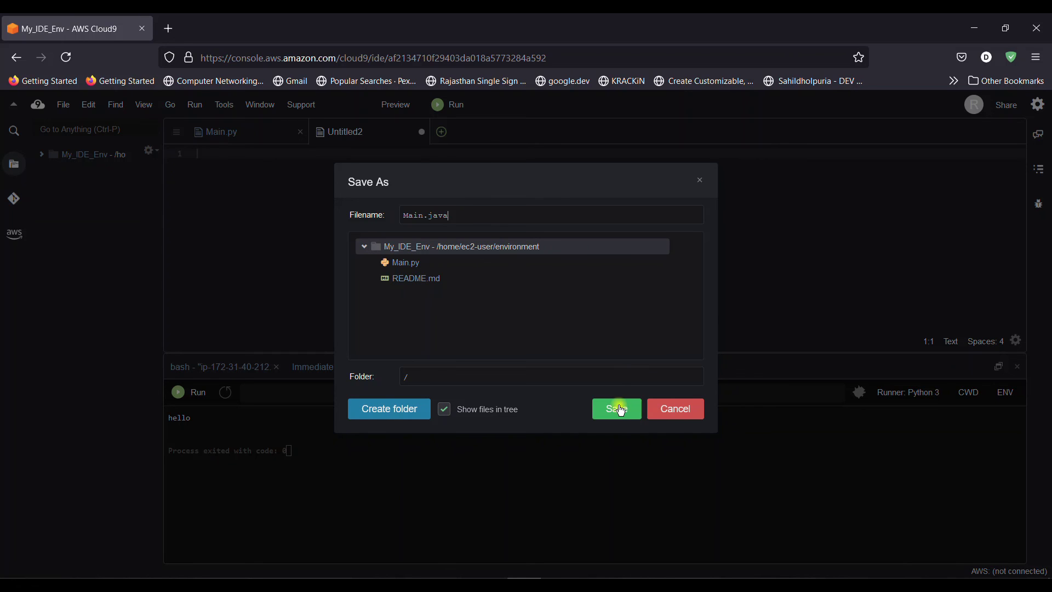
key("Return")
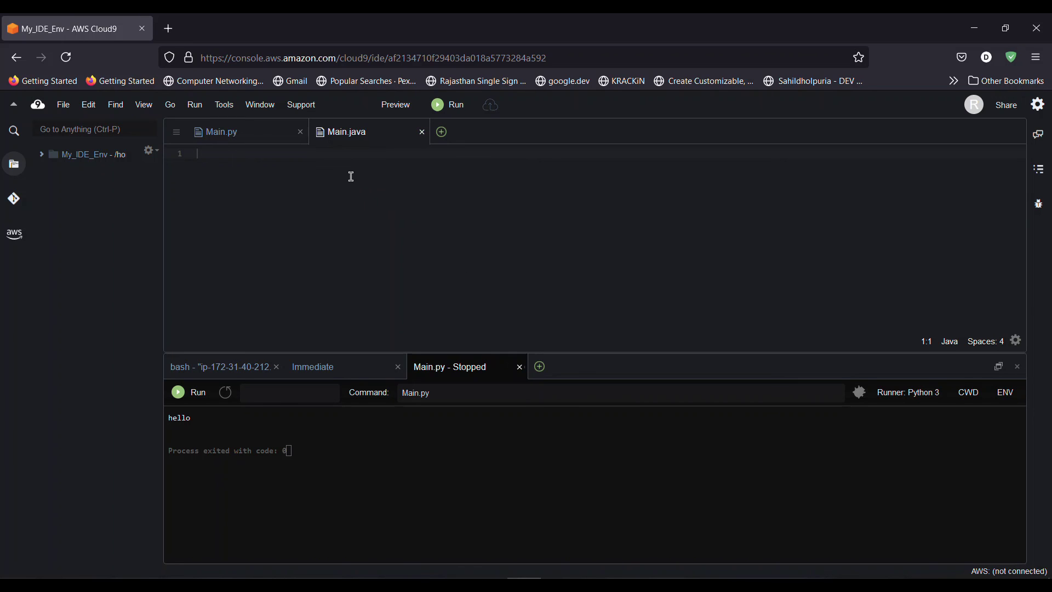
- Write the class Main with a public static void main(String[] args) method in Main.java
left_click(301, 150)
type("class Main{")
key("Return")
type("pu")
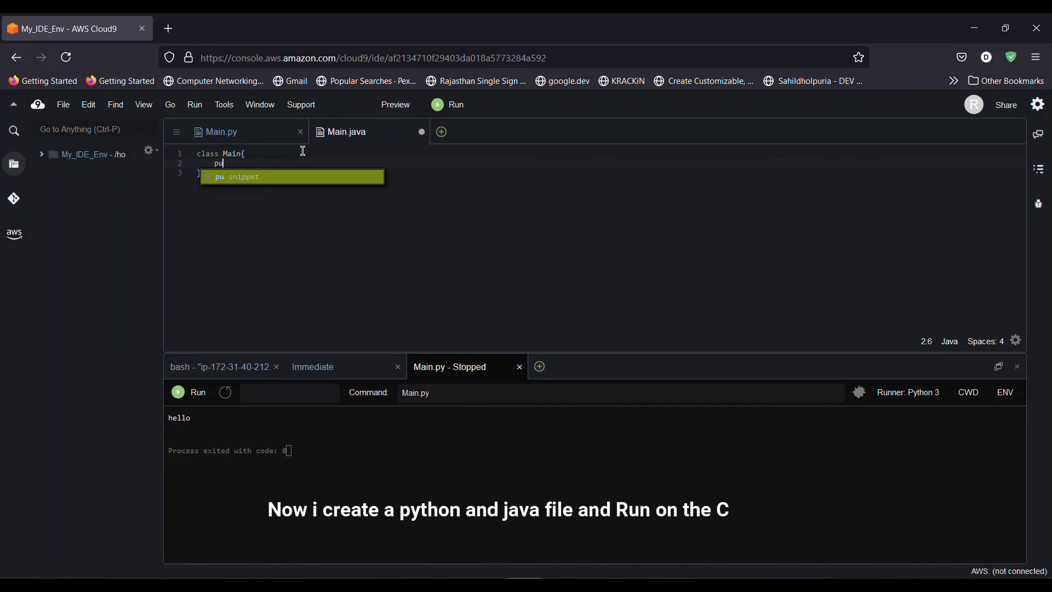
type("blic static void ma")
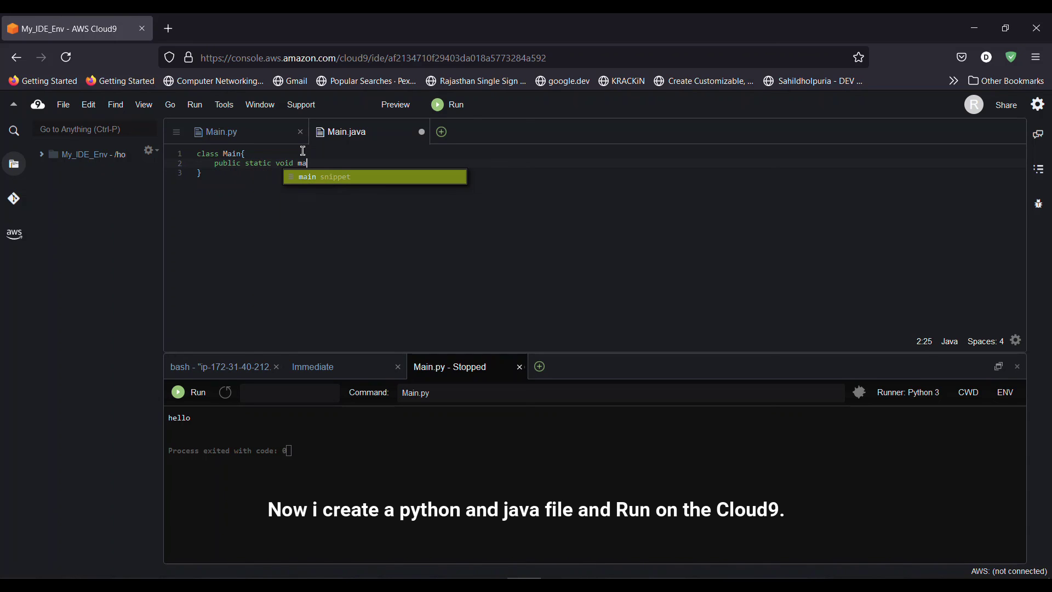
type("in(Strin")
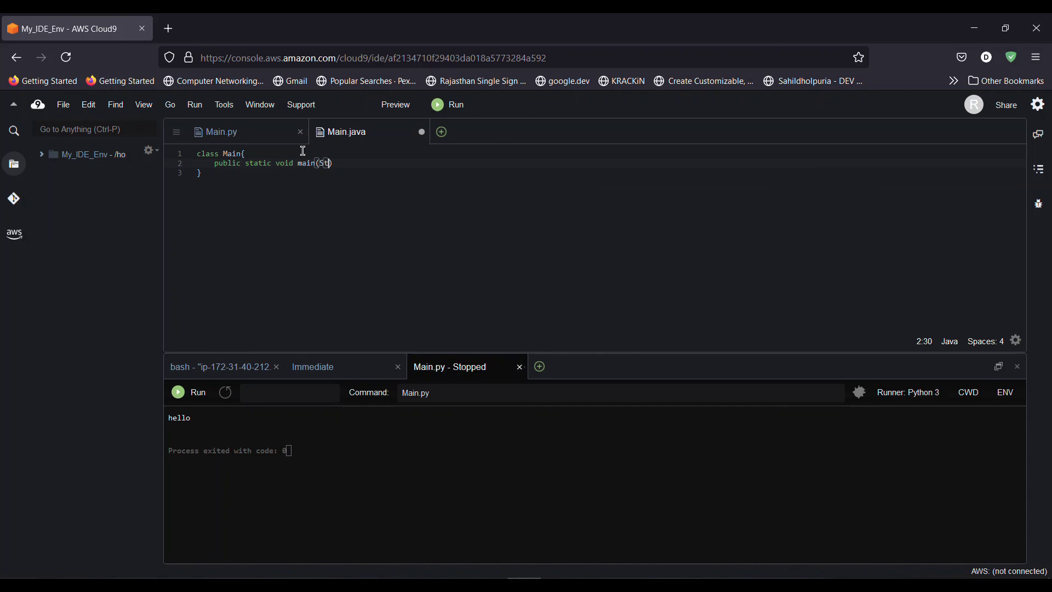
type("g)")
type("]")
type(" args")
type("{")
- Add System.out.println("Hello Java"); to the body of the main method
key("Return")
type("System.out.println(")
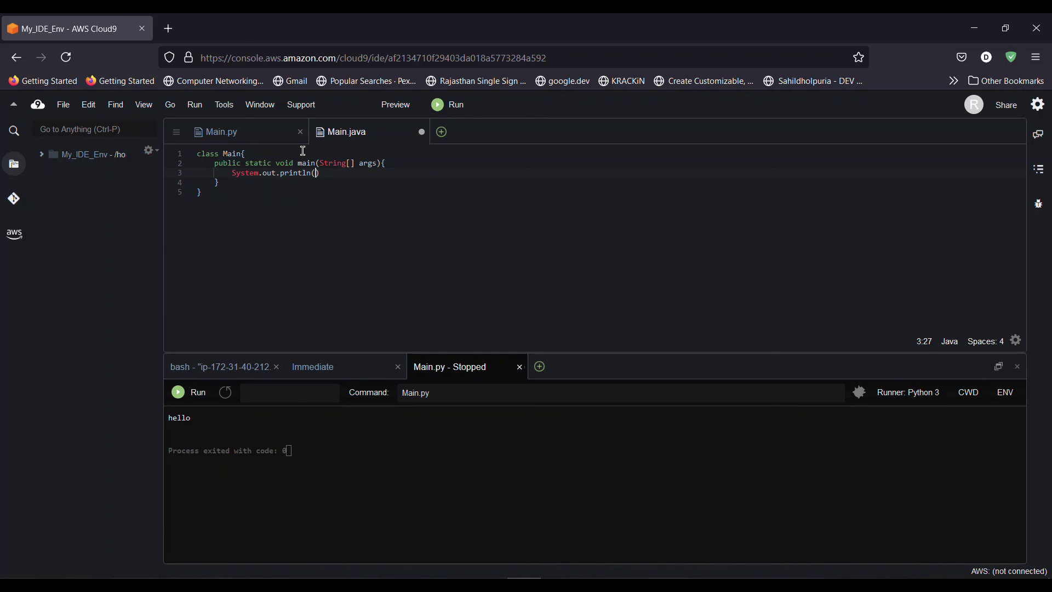
type(");")
type("ello")
- Save the finished Main.java and run it
left_click(375, 206)
left_click(341, 205)
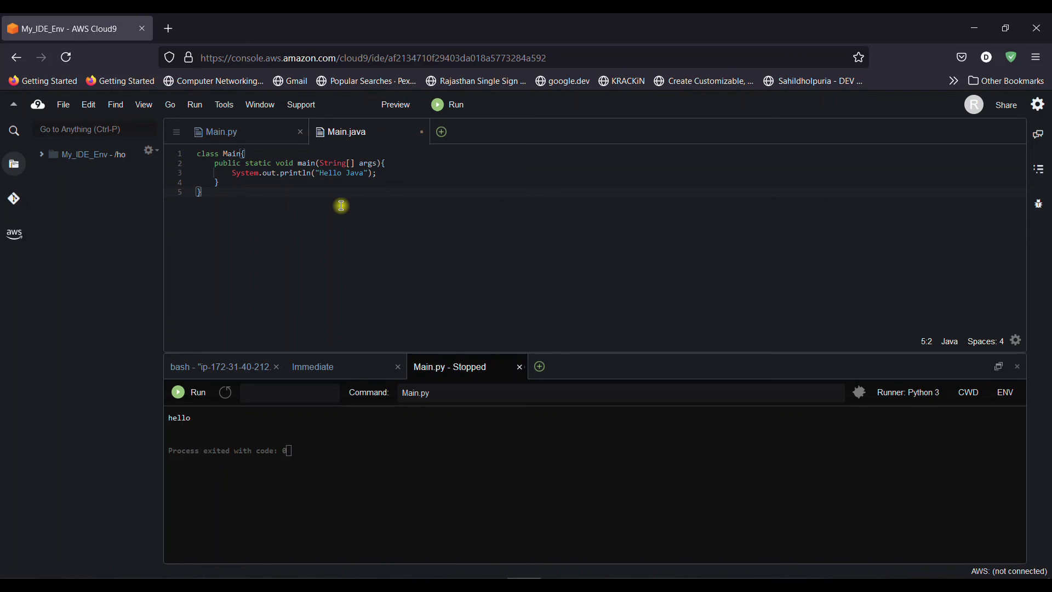
right_click(341, 205)
left_click(389, 368)
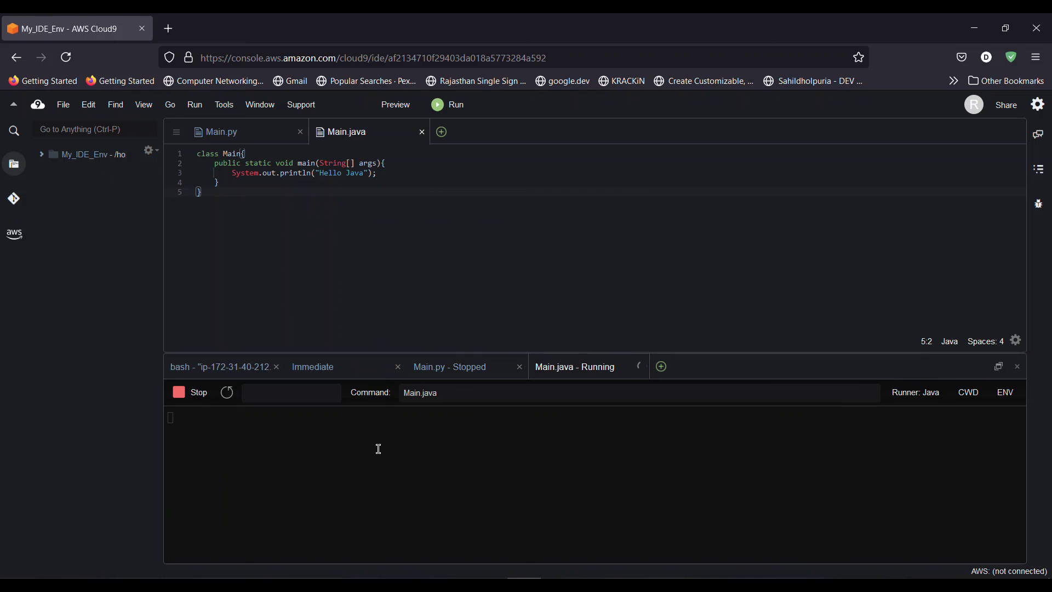
- Examine the output of the Main.java run and look over the open Main.py and Main.java files
left_click(301, 418)
left_click_drag(301, 418, 286, 437)
left_click(296, 438)
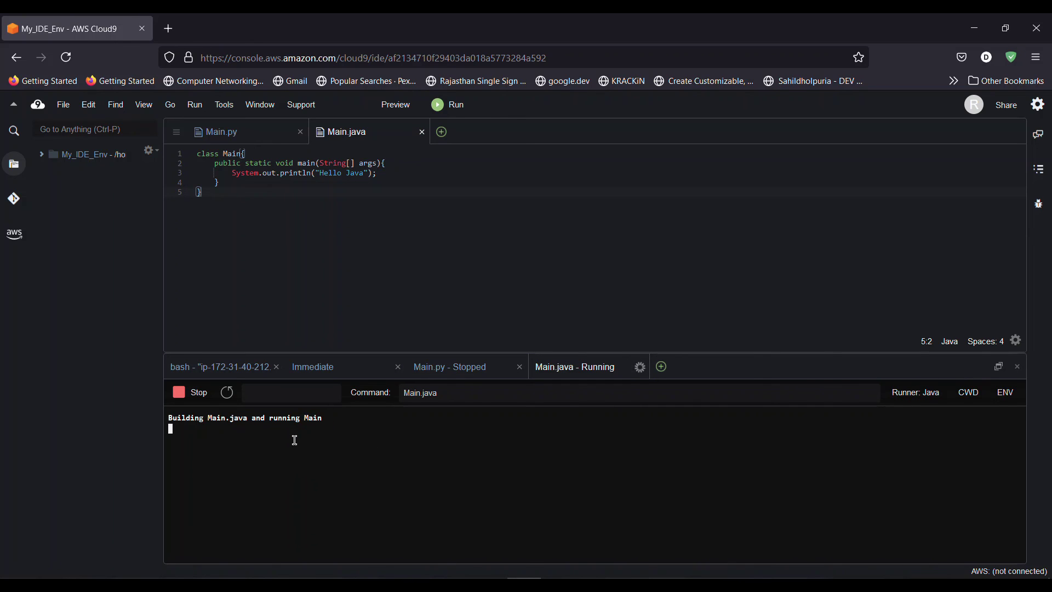
left_click_drag(212, 419, 172, 430)
left_click(241, 442)
left_click(349, 138)
left_click(255, 135)
left_click(373, 139)
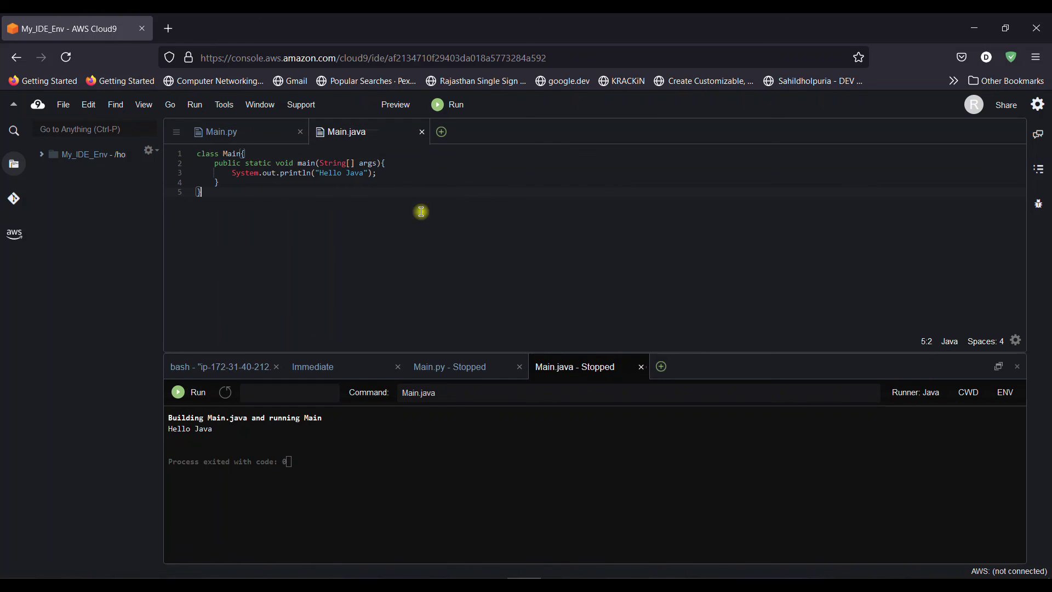
- Look through the Source Control options, the AWS Explorer services for the region, and the Go to Anything search commands
left_click(17, 166)
left_click(18, 166)
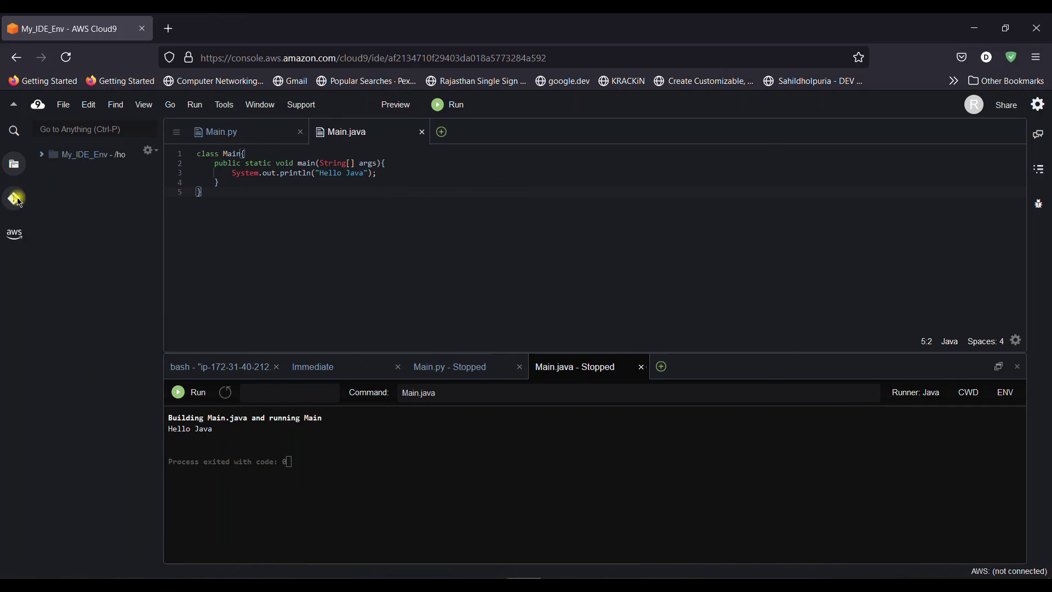
left_click(18, 200)
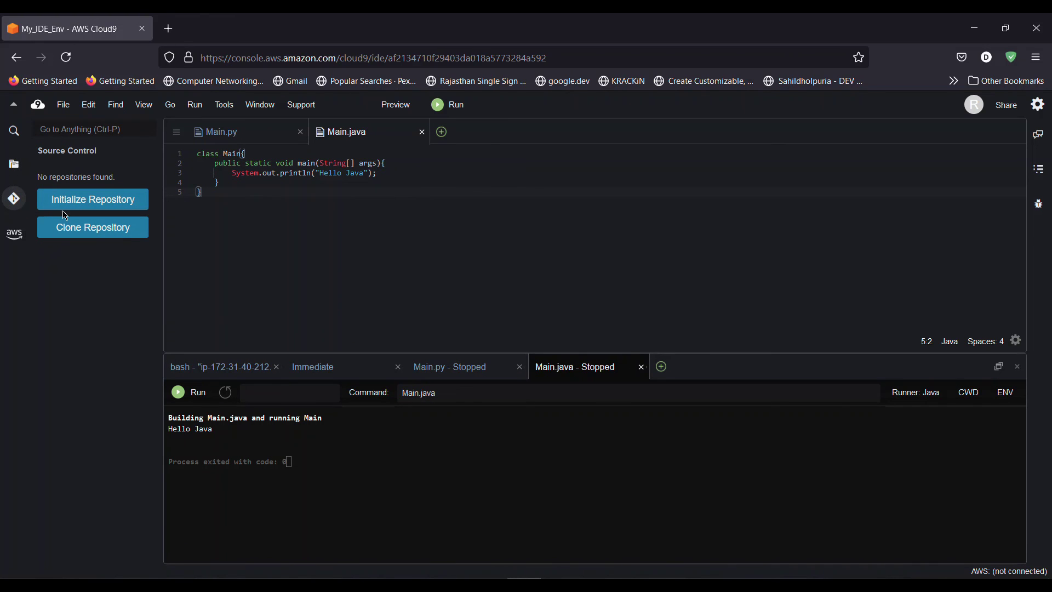
left_click(14, 235)
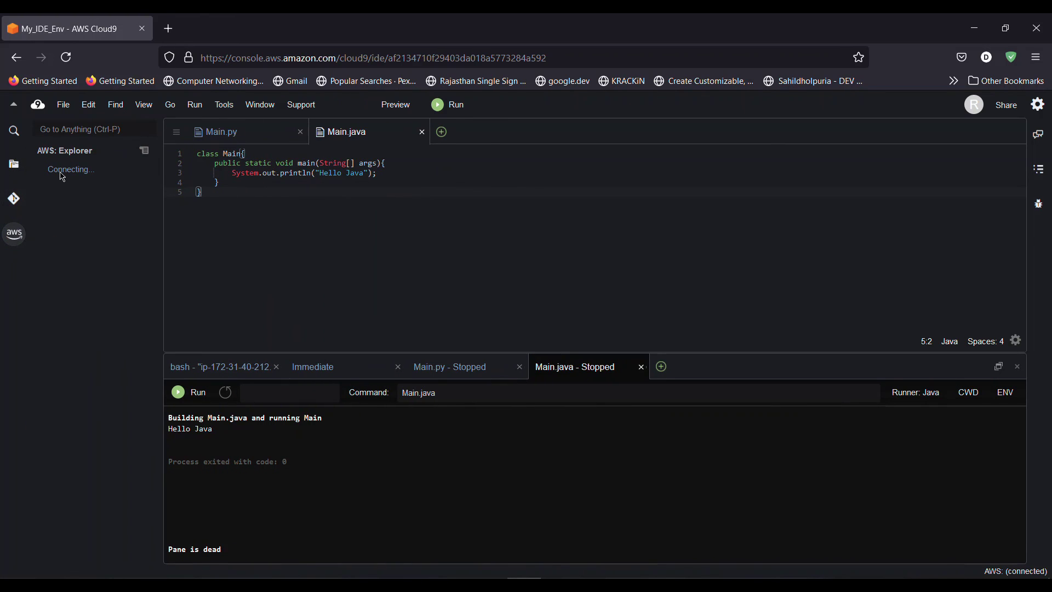
left_click(44, 177)
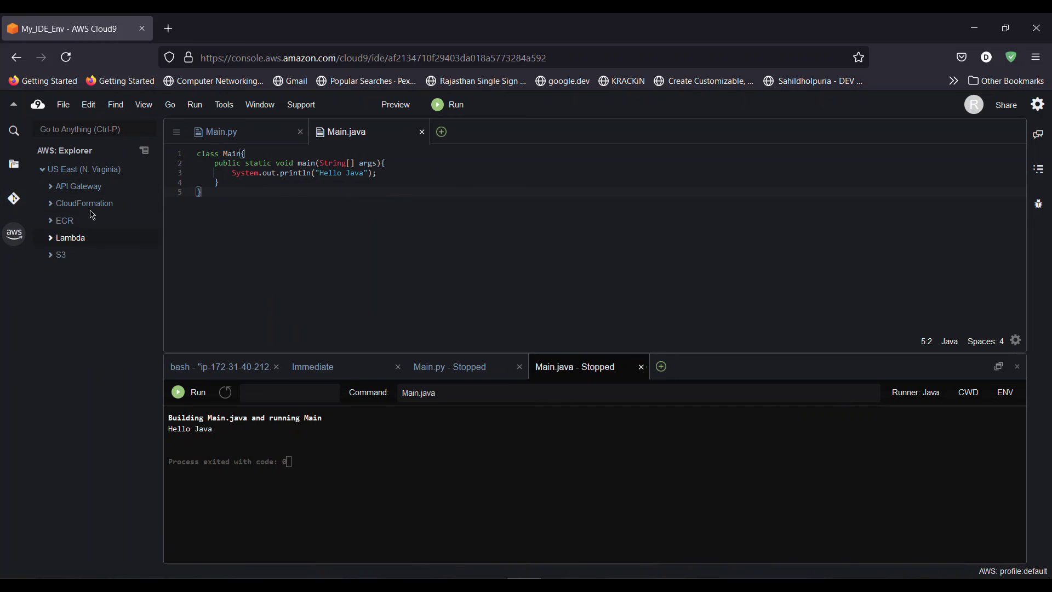
left_click(17, 235)
left_click(15, 131)
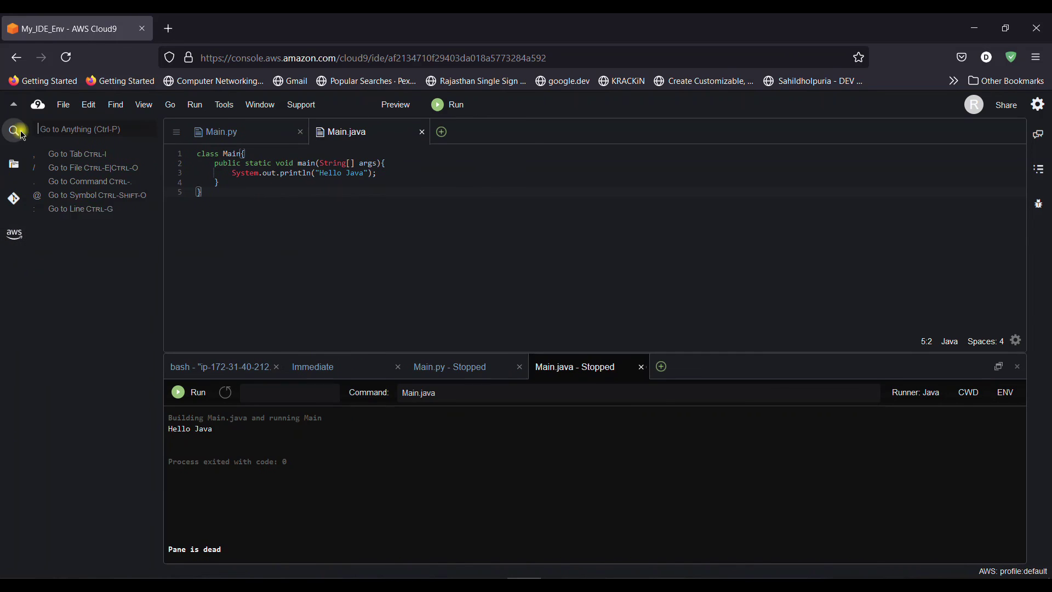
left_click(34, 113)
left_click(65, 104)
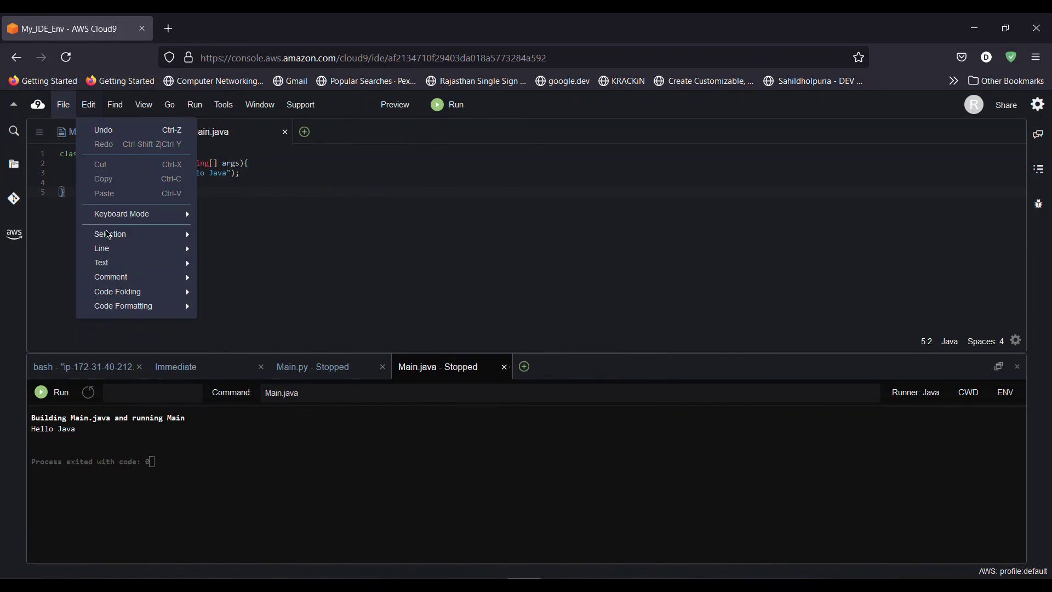
mouse_move(160, 110)
mouse_move(302, 105)
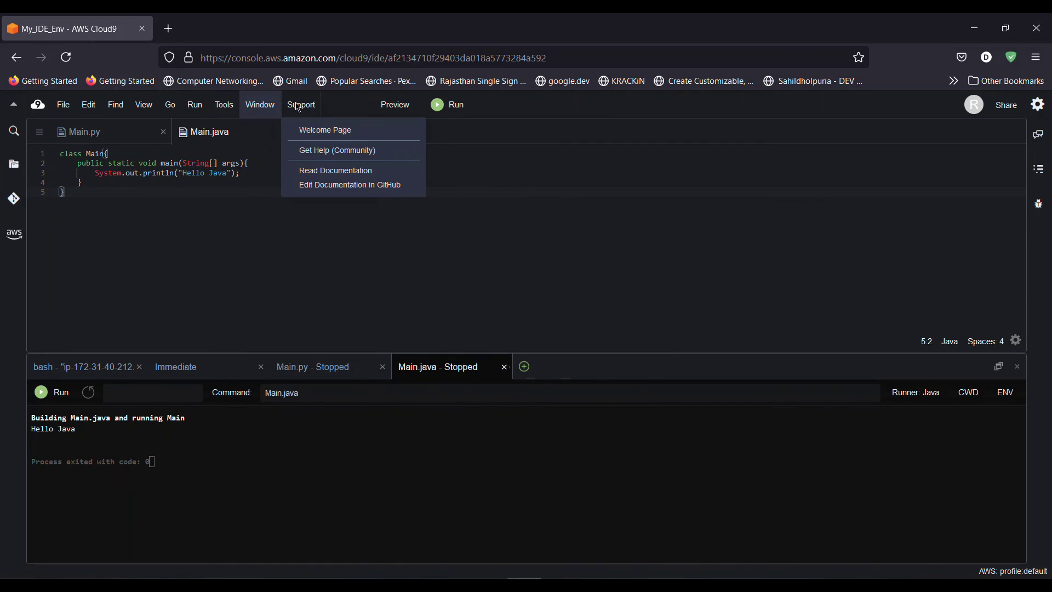
left_click(205, 248)
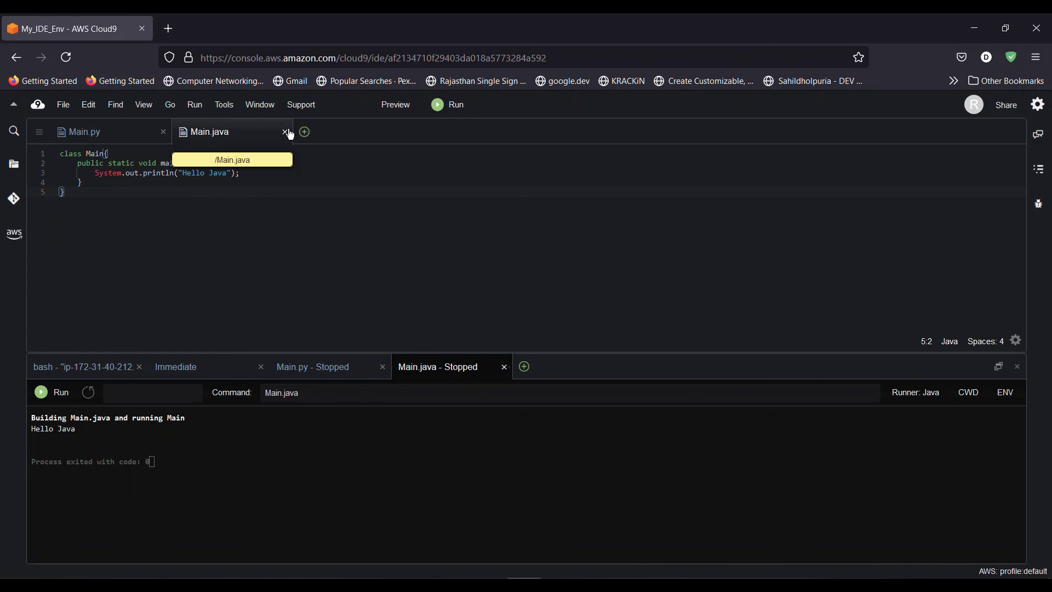
- Show the environment's file tree and expand the My_IDE_Env root folder to view its files
left_click(15, 164)
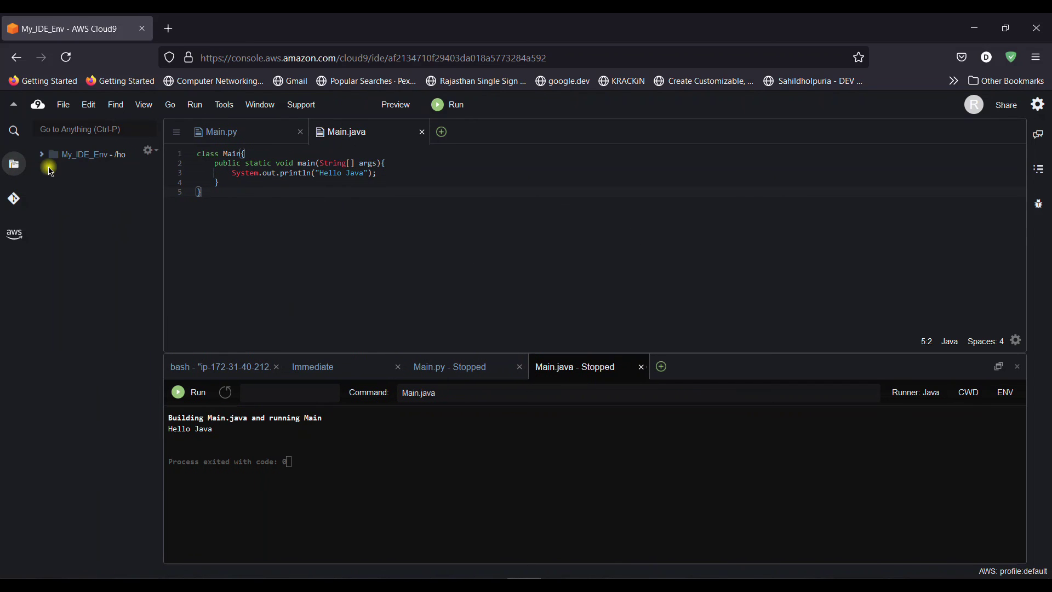
left_click(41, 158)
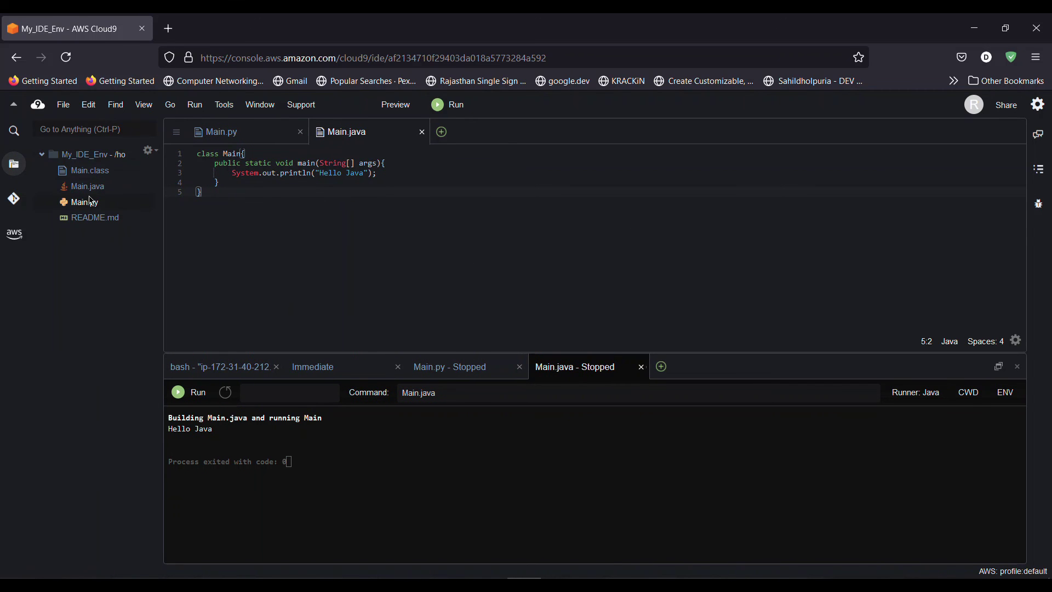